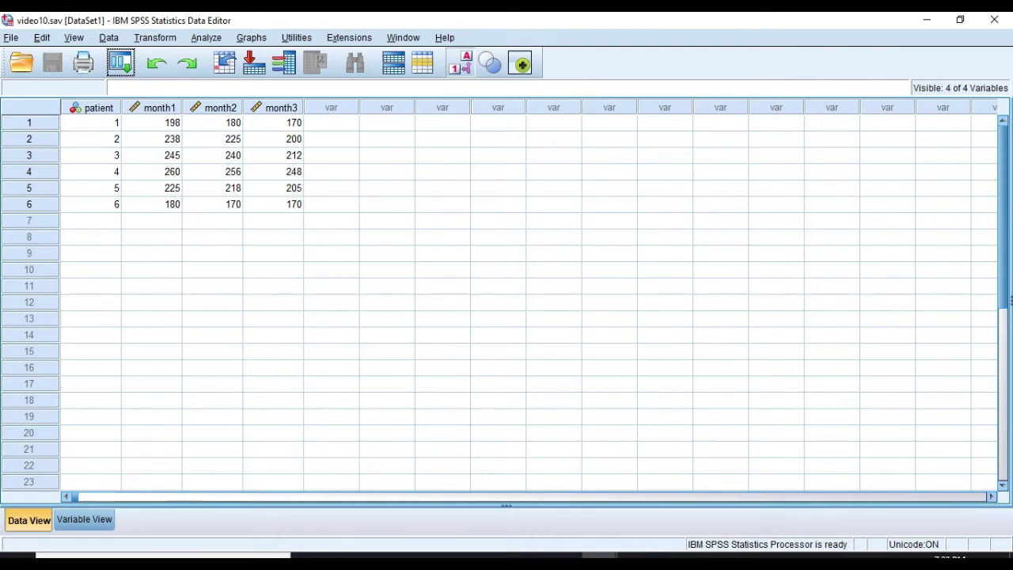
# Step: Start a General Linear Model > Repeated Measures analysis
pyautogui.hotkey('alt', 'a')
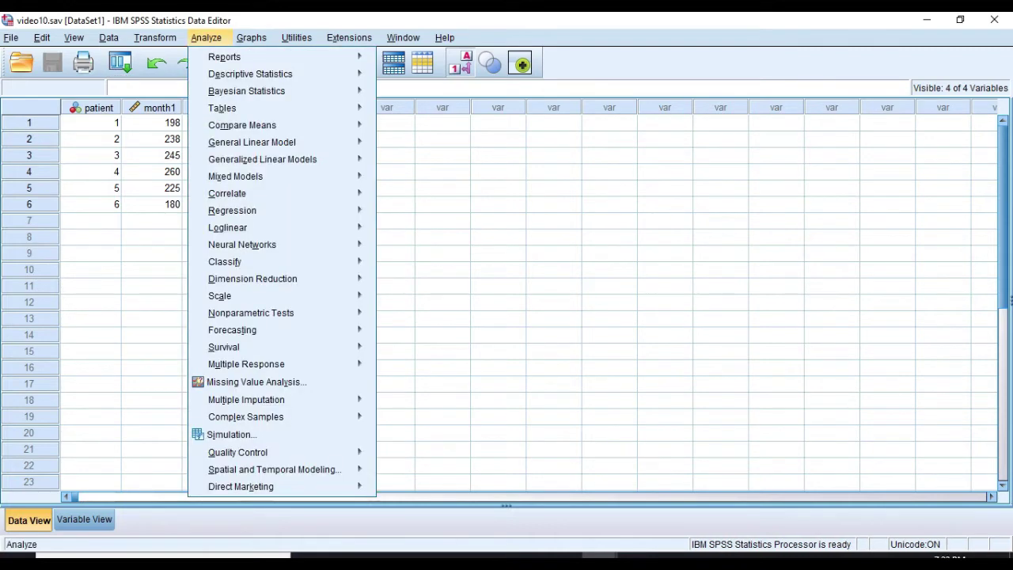
pyautogui.press('Down')
pyautogui.press('Down')
pyautogui.press('Down')
pyautogui.press('Down')
pyautogui.press('Down')
pyautogui.press('Down')
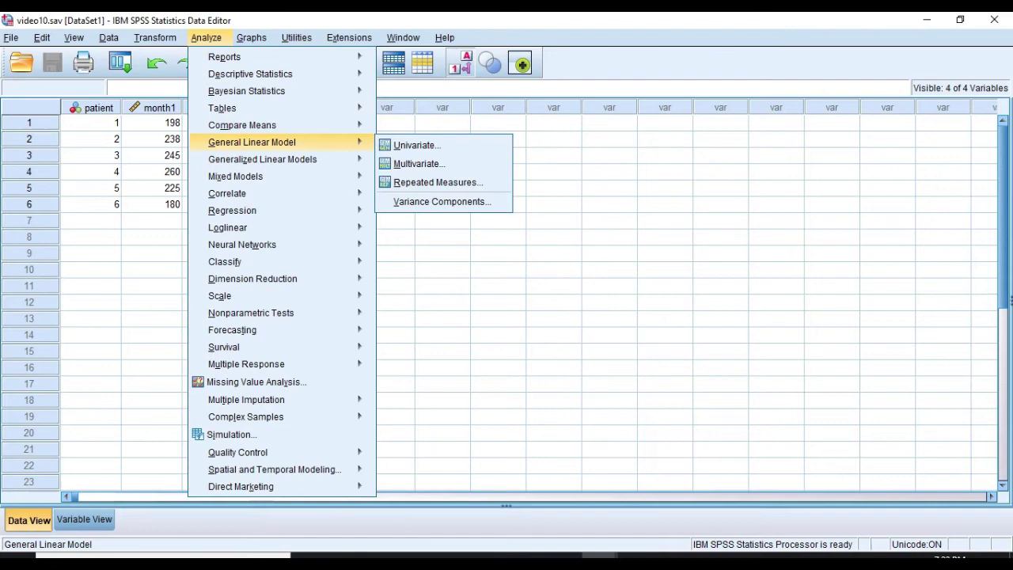
pyautogui.press('Right')
pyautogui.press('Down')
pyautogui.press('Down')
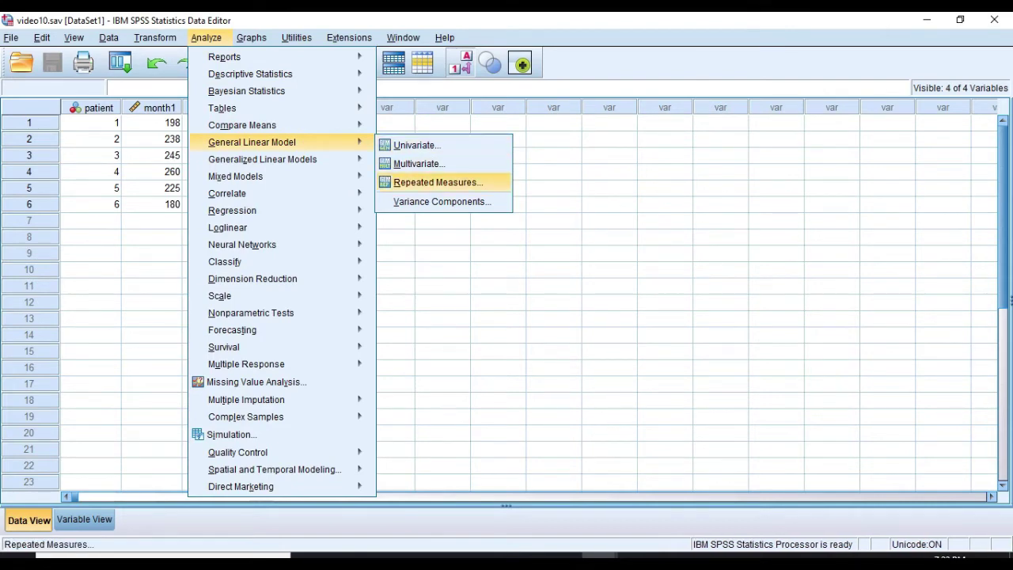
pyautogui.press('Return')
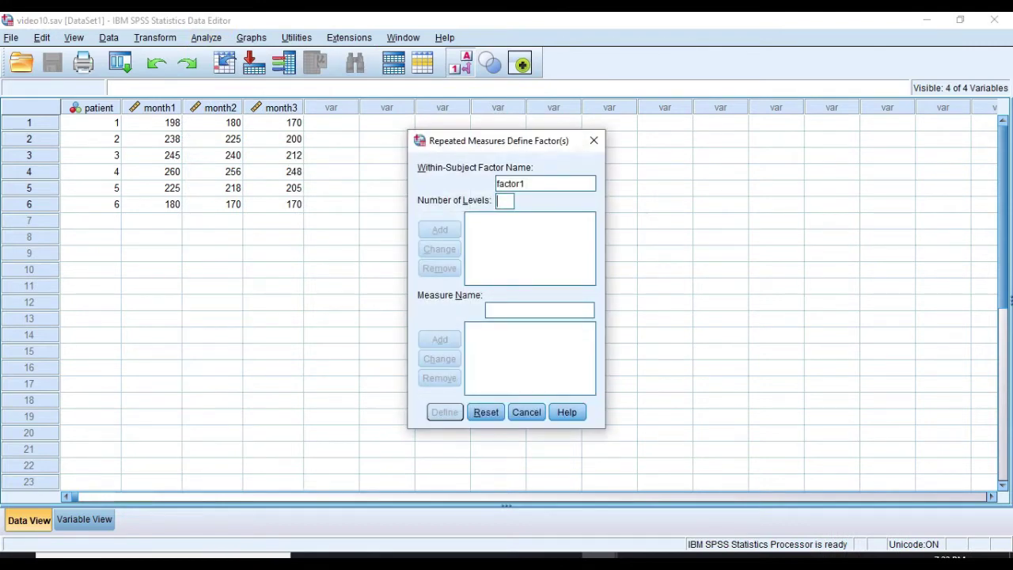
# Step: Add a within-subject factor named practice_effect with 3 levels
pyautogui.hotkey('shift', 'Tab')
pyautogui.press('BackSpace')
pyautogui.write('pr')
pyautogui.write('act')
pyautogui.press('BackSpace')
pyautogui.write('tice_effect')
pyautogui.click(505, 201)
pyautogui.write('3')
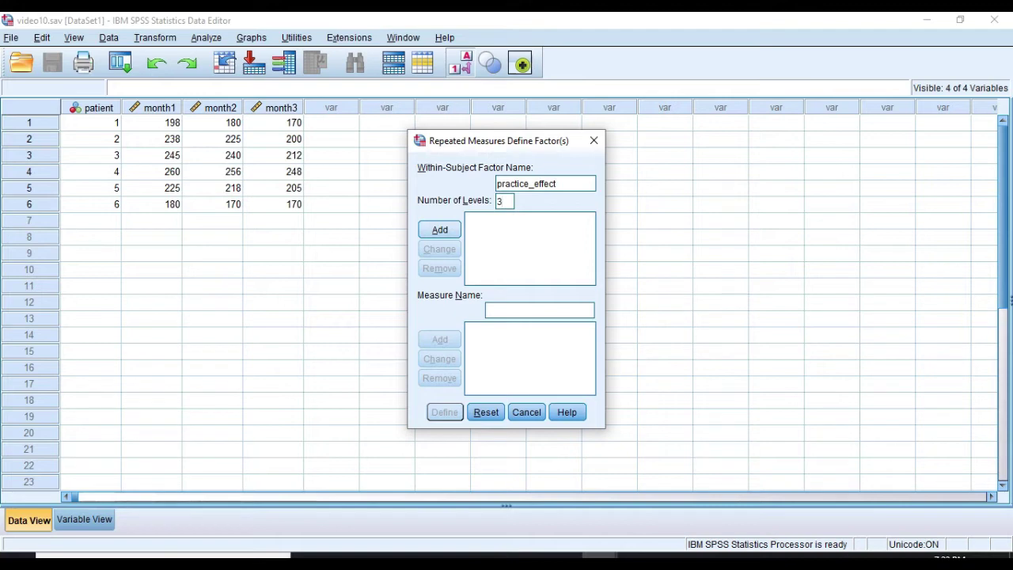
pyautogui.press('Return')
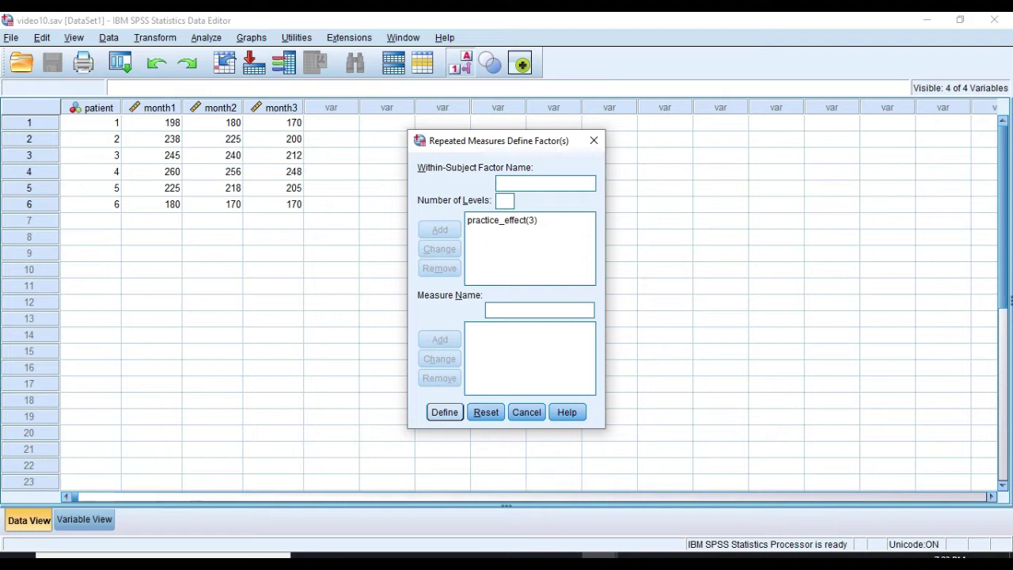
# Step: Fill practice_effect's three within-subjects levels with month1, month2 and month3, then open Plots
pyautogui.press('Return')
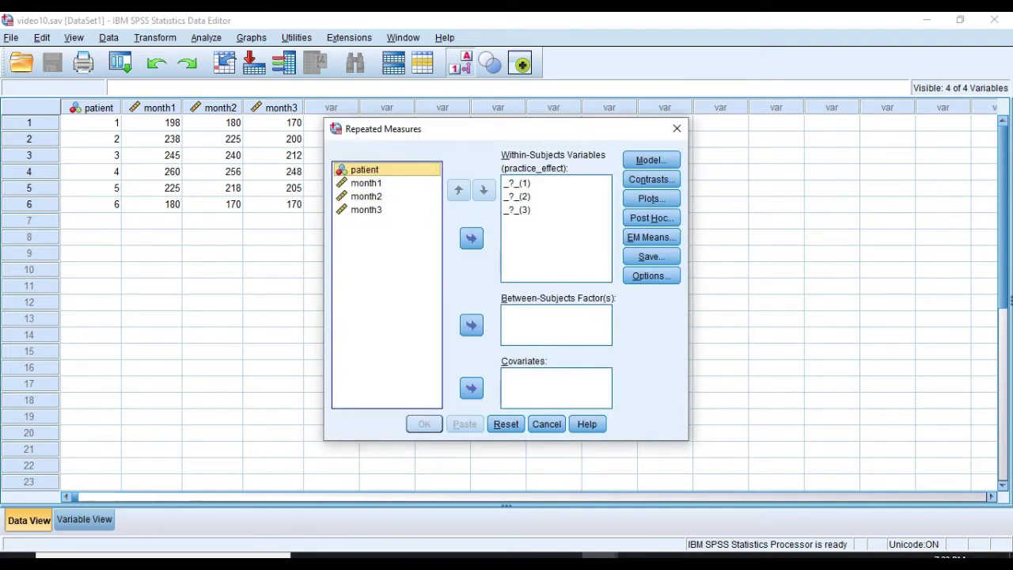
pyautogui.click(366, 183)
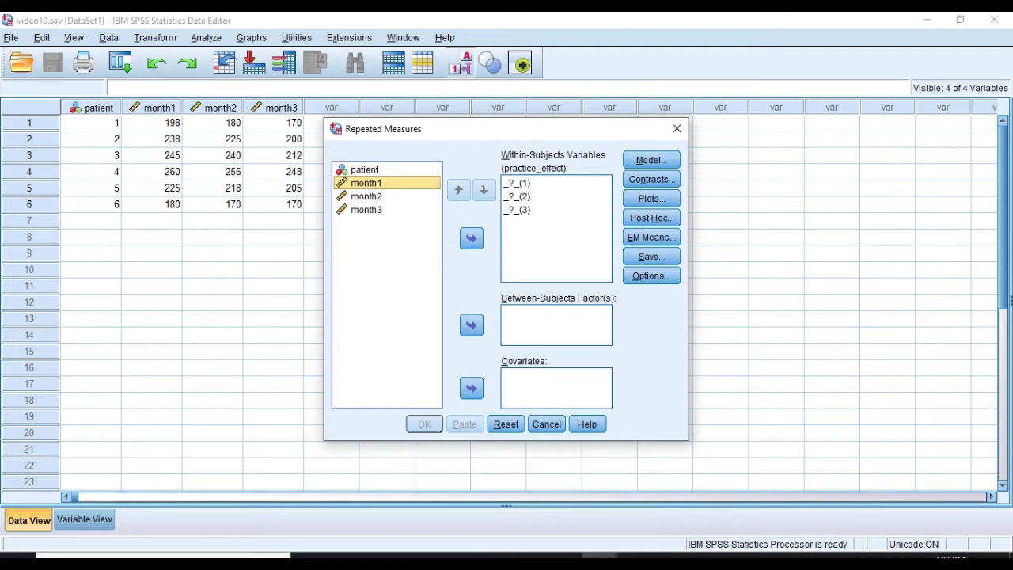
pyautogui.click(470, 239)
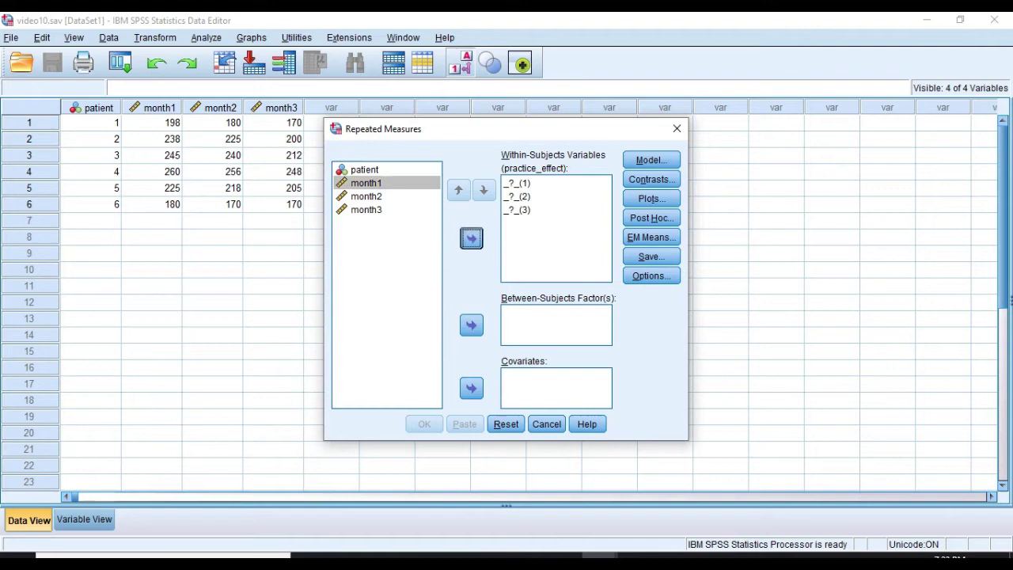
pyautogui.click(365, 182)
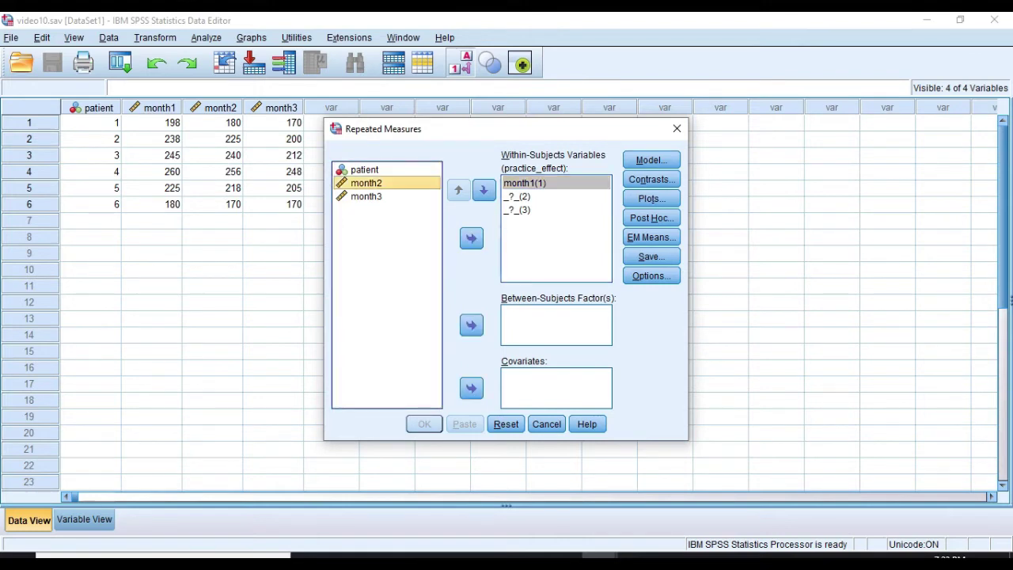
pyautogui.click(471, 238)
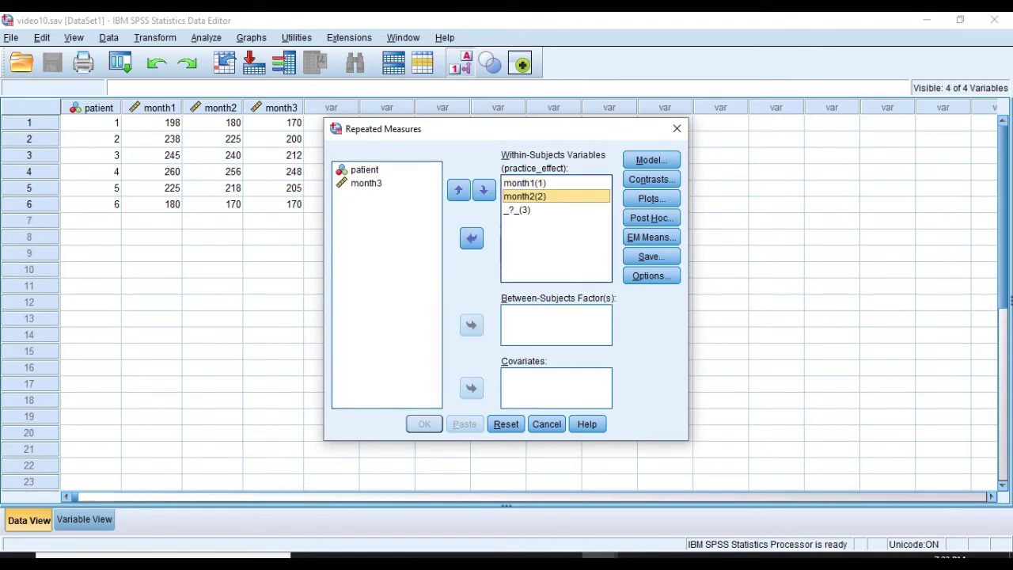
pyautogui.click(365, 182)
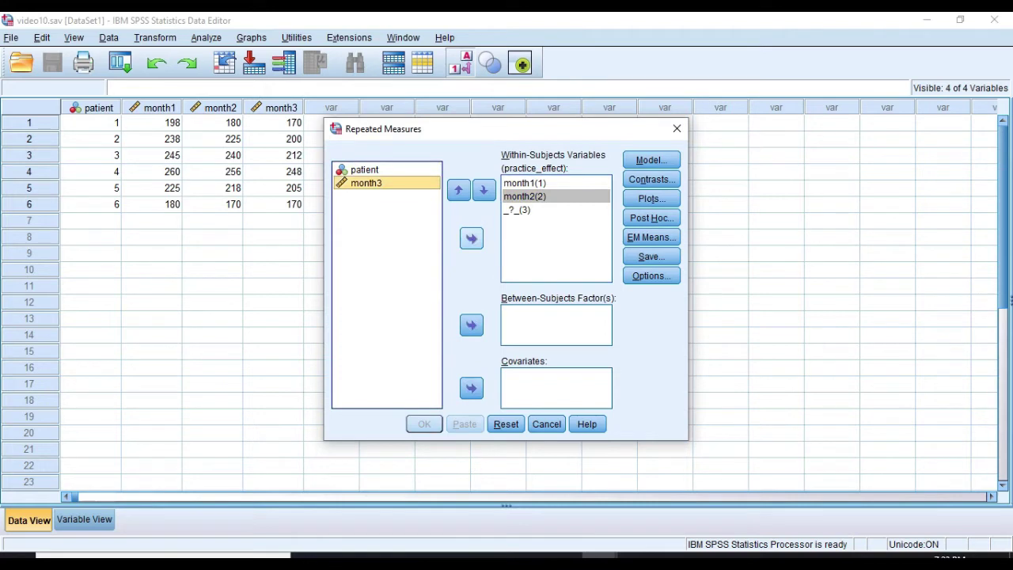
pyautogui.click(471, 238)
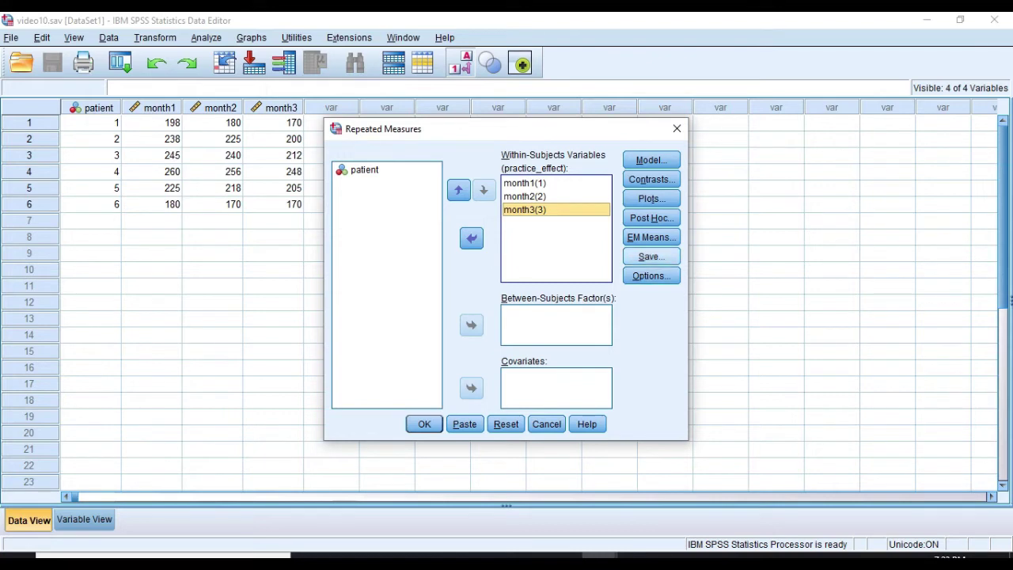
pyautogui.click(651, 198)
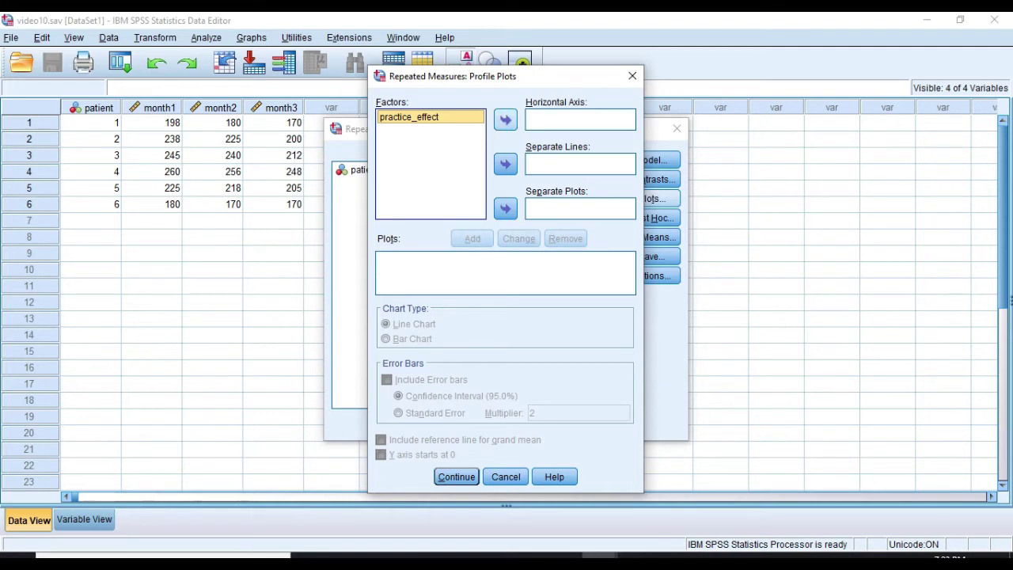
# Step: Add a practice_effect profile plot on the horizontal axis with error bars included
pyautogui.click(504, 120)
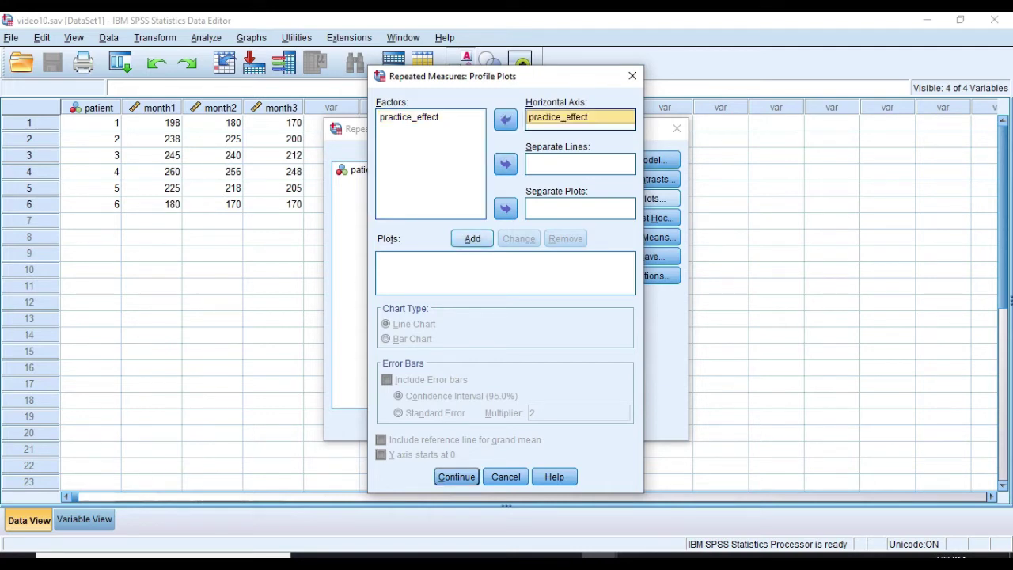
pyautogui.hotkey('alt', 'a')
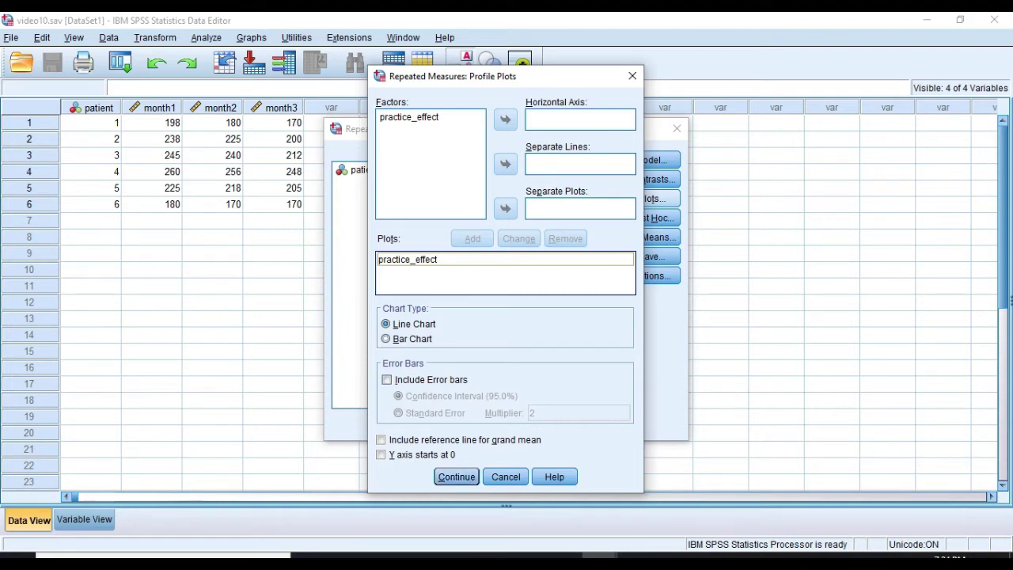
pyautogui.press('Tab')
pyautogui.press('space')
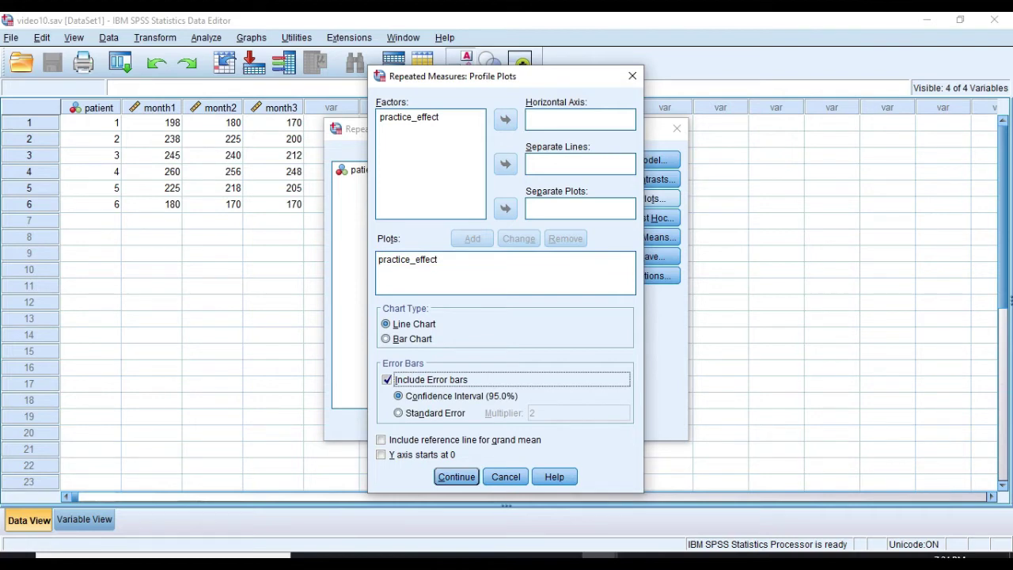
pyautogui.press('Return')
pyautogui.hotkey('alt', 'h')
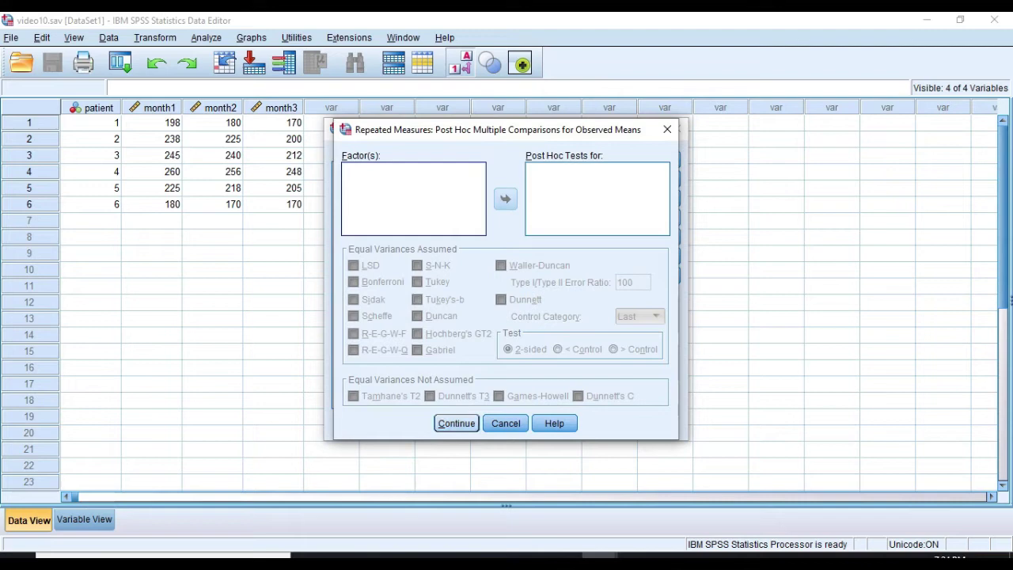
# Step: Leave Post Hoc unchanged; request practice_effect marginal means with Bonferroni-adjusted main-effect comparisons
pyautogui.press('Return')
pyautogui.hotkey('alt', 'e')
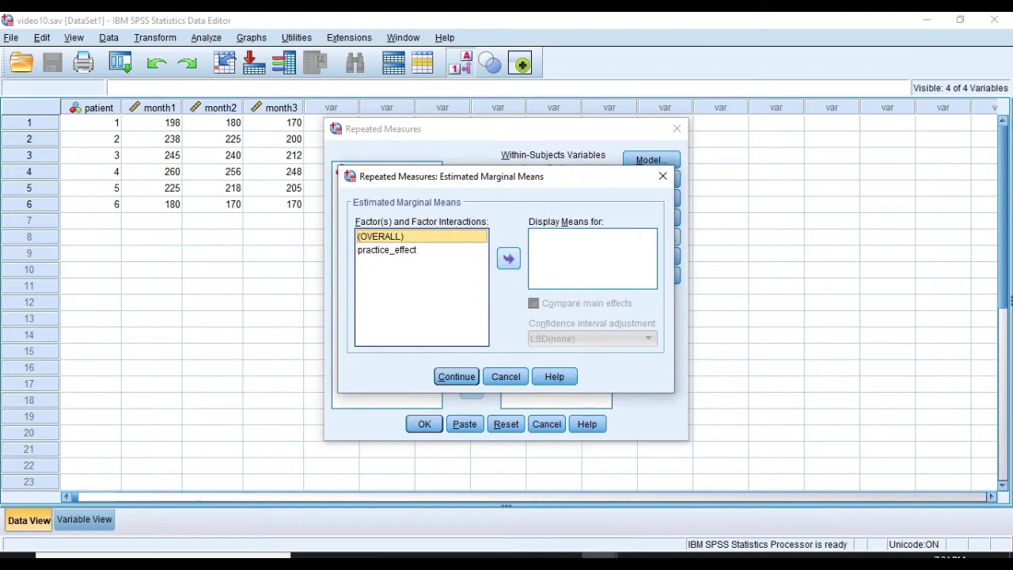
pyautogui.press('space')
pyautogui.press('Down')
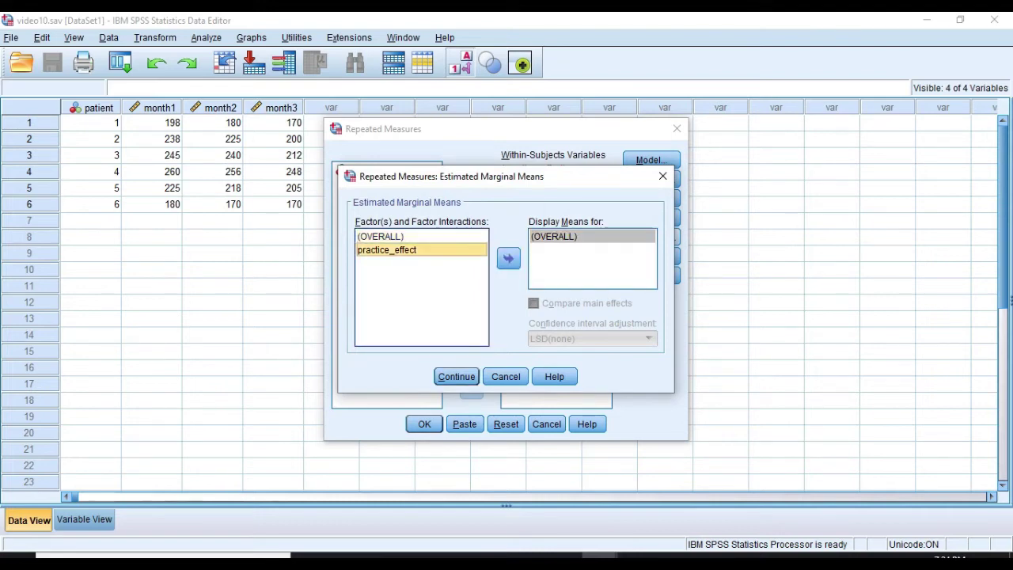
pyautogui.press('space')
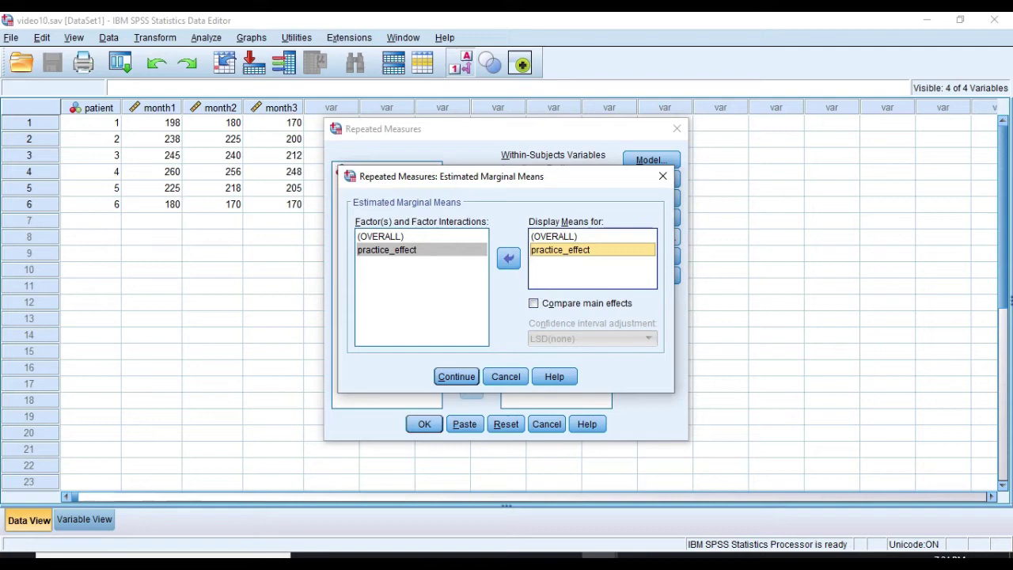
pyautogui.hotkey('alt', 'c')
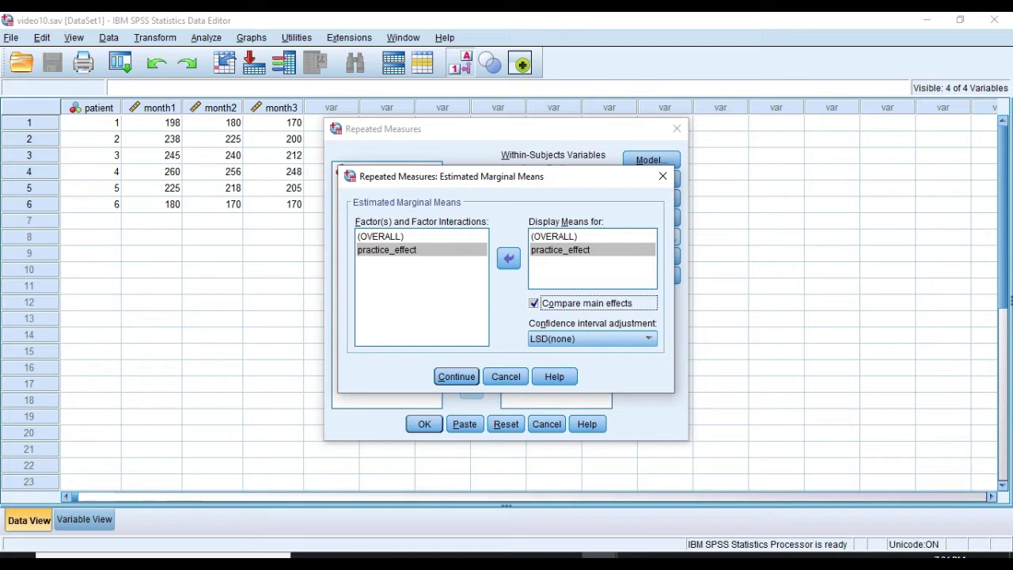
pyautogui.click(592, 338)
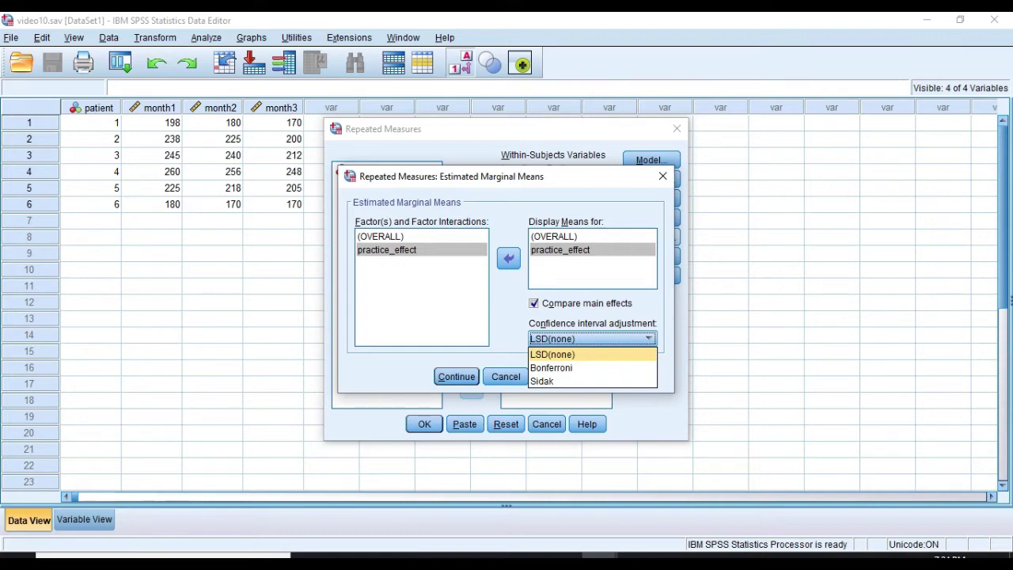
pyautogui.press('Down')
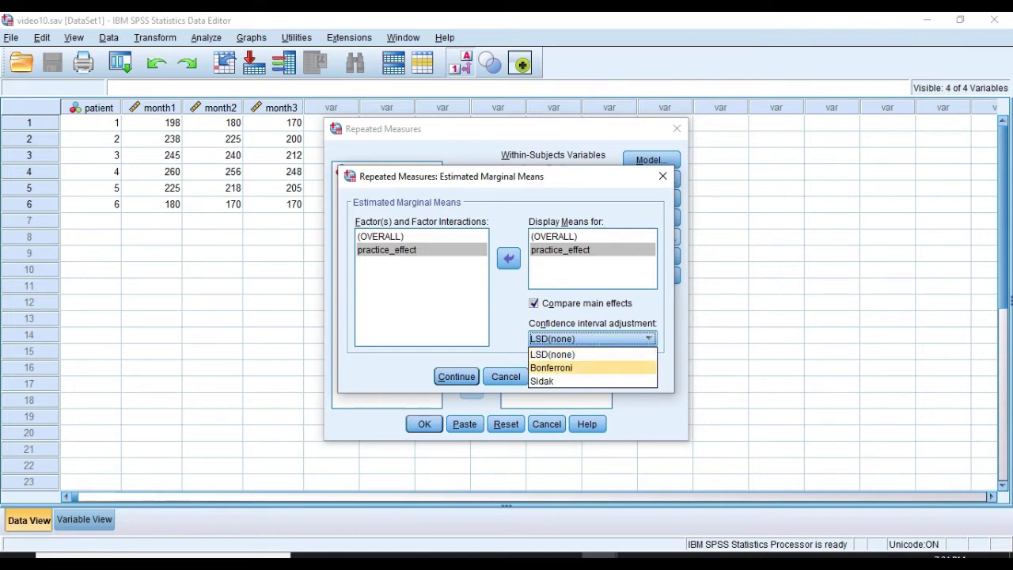
pyautogui.press('Return')
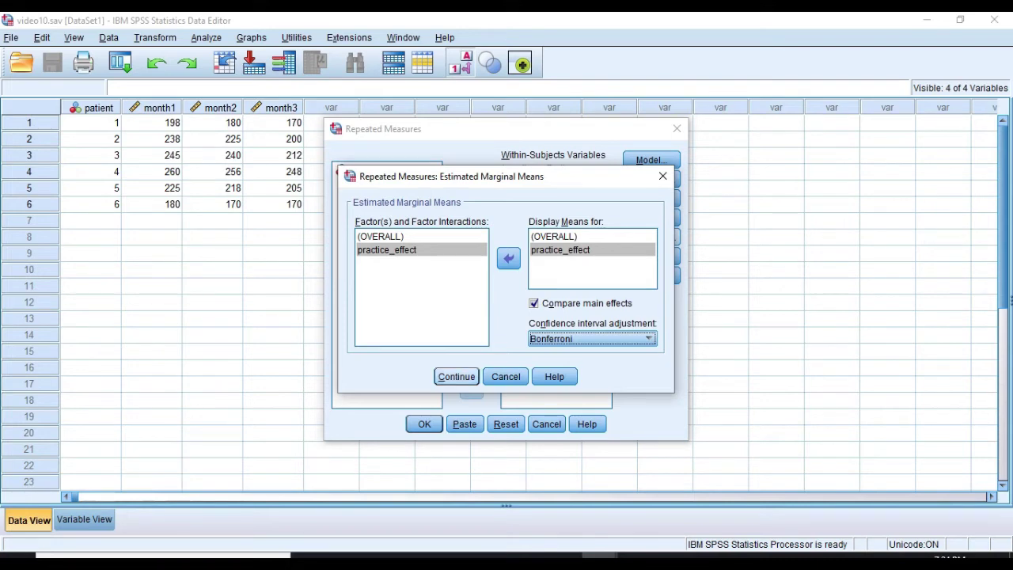
pyautogui.click(457, 376)
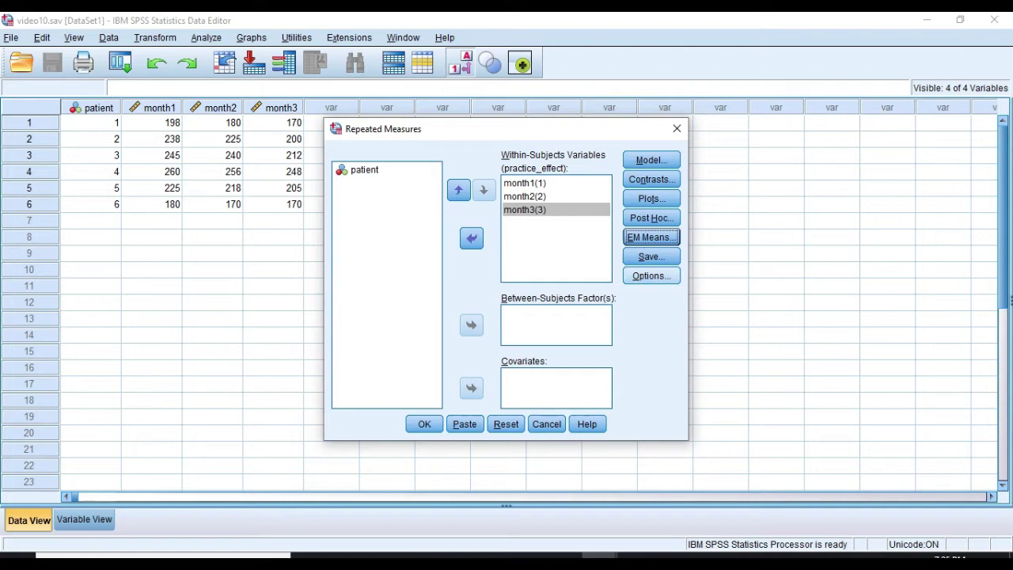
# Step: Enable Descriptive statistics, Estimates of effect size and Homogeneity tests in Options
pyautogui.click(651, 276)
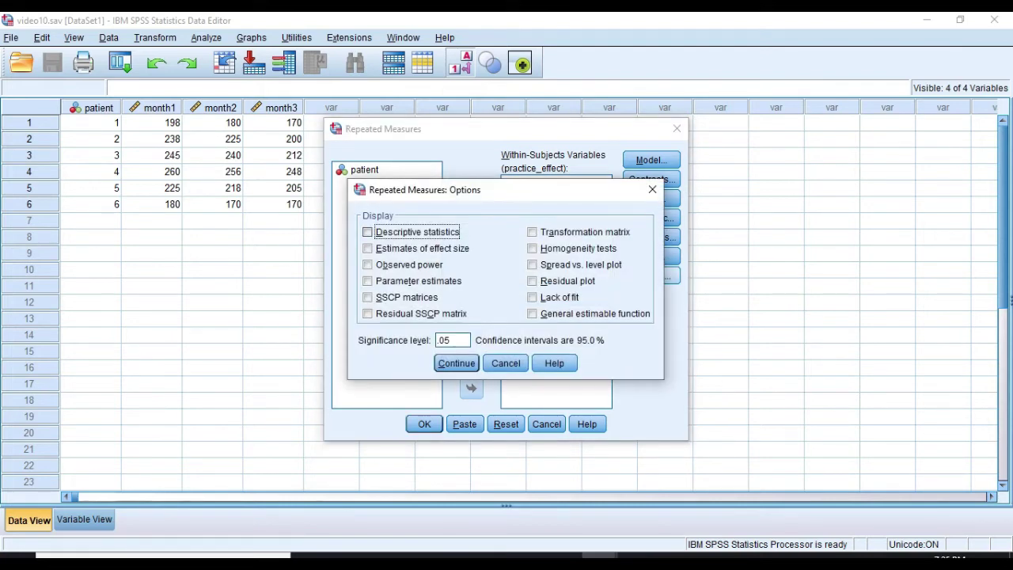
pyautogui.click(367, 232)
pyautogui.click(367, 249)
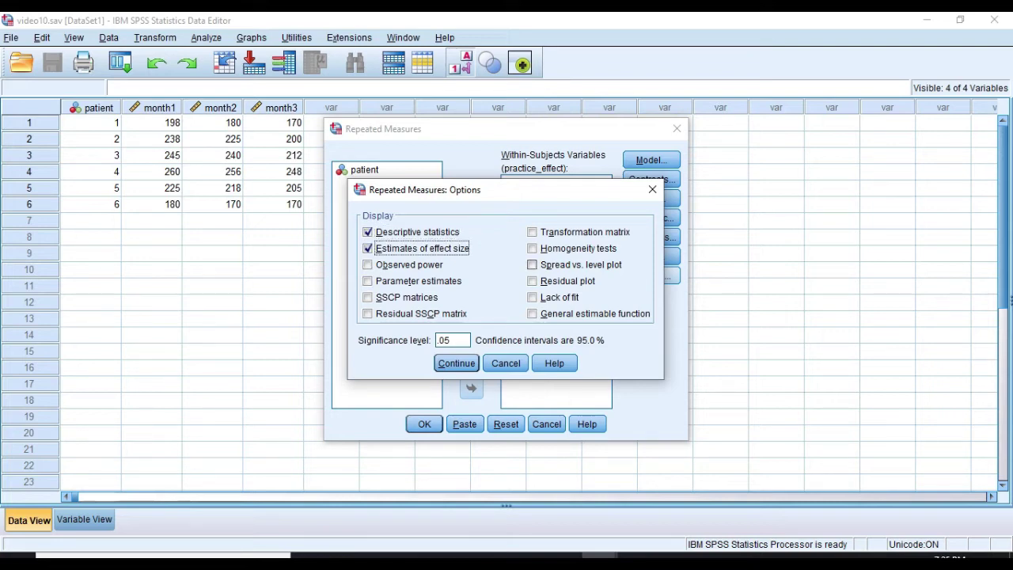
pyautogui.click(532, 249)
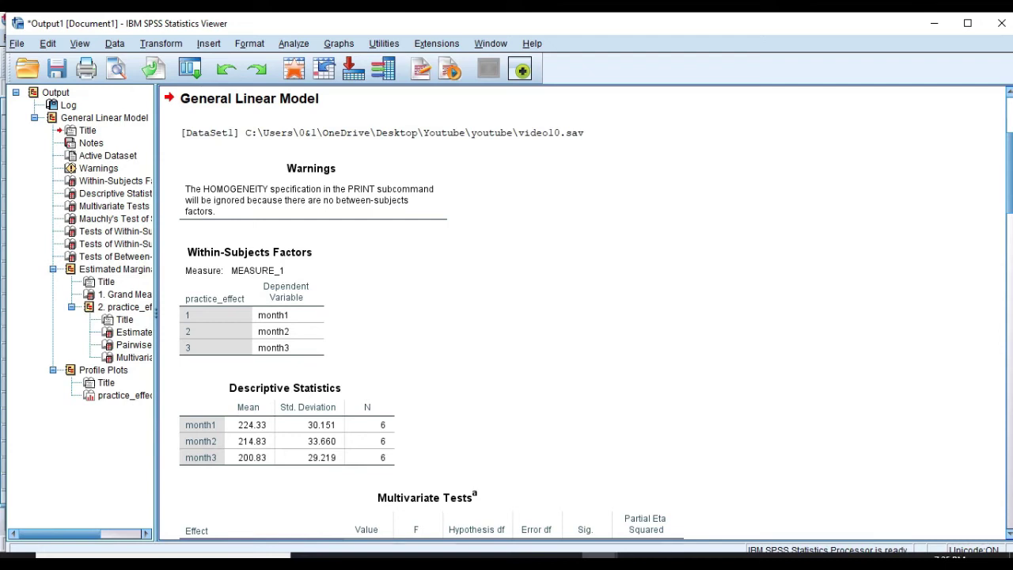
# Step: Examine the Within-Subjects Factors, Descriptive Statistics and Multivariate Tests tables in turn
pyautogui.click(249, 300)
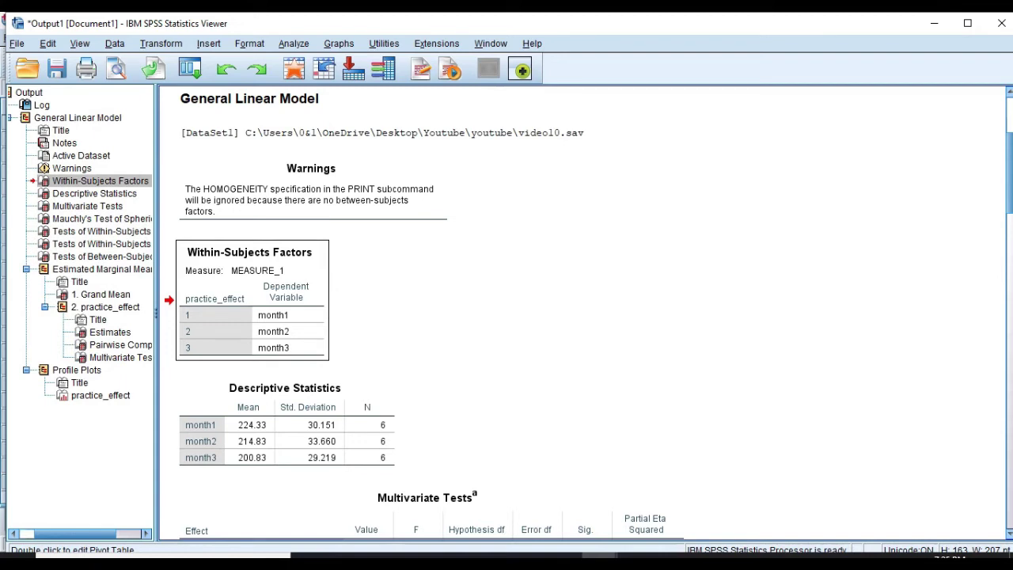
pyautogui.press('Down')
pyautogui.click(287, 422)
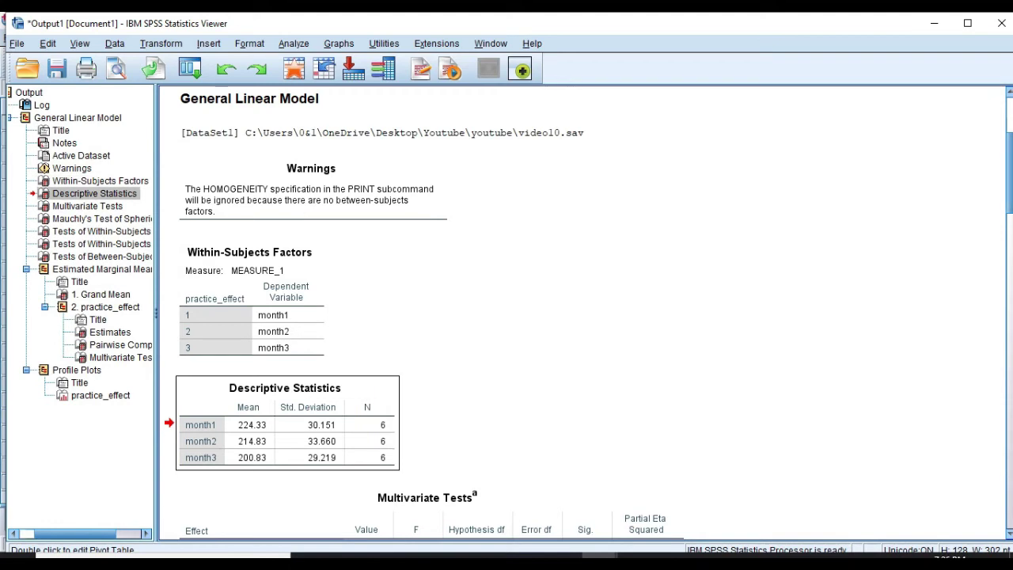
pyautogui.scroll(-5, 586, 313)
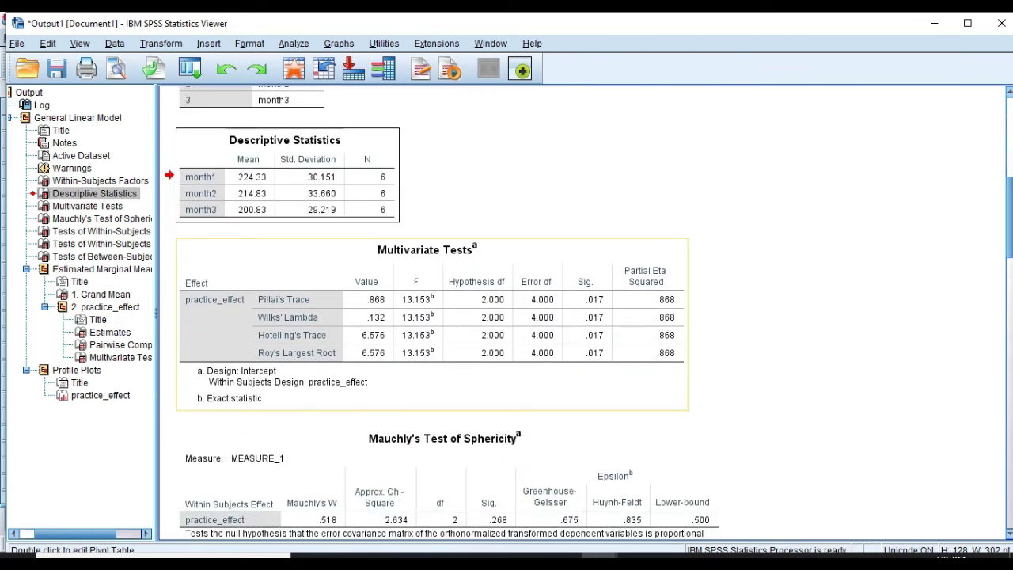
pyautogui.click(432, 325)
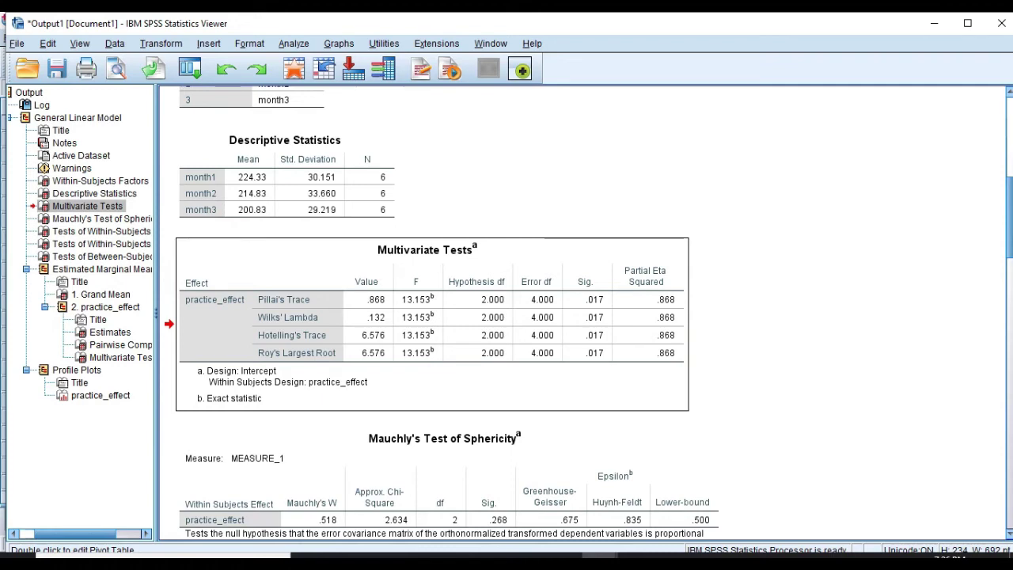
pyautogui.scroll(-5, 585, 315)
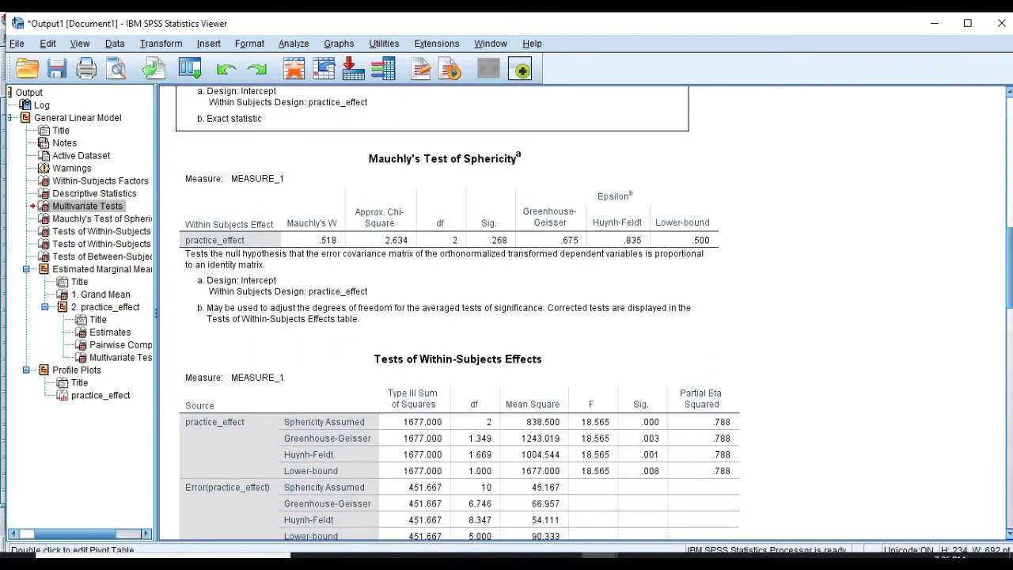
# Step: Inspect Mauchly's Test of Sphericity, then jump to Tests of Within-Subjects Effects
pyautogui.click(443, 237)
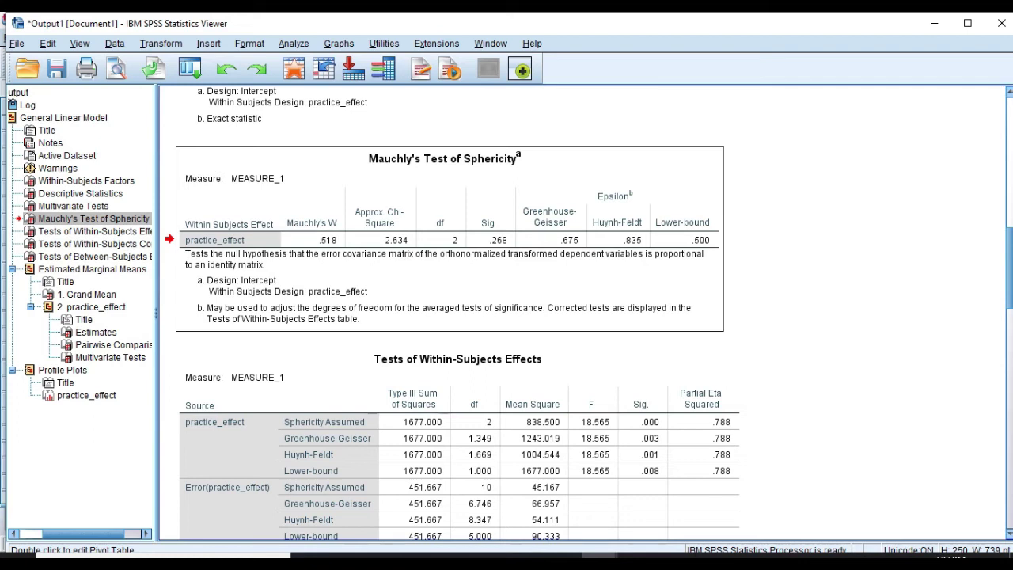
pyautogui.click(91, 231)
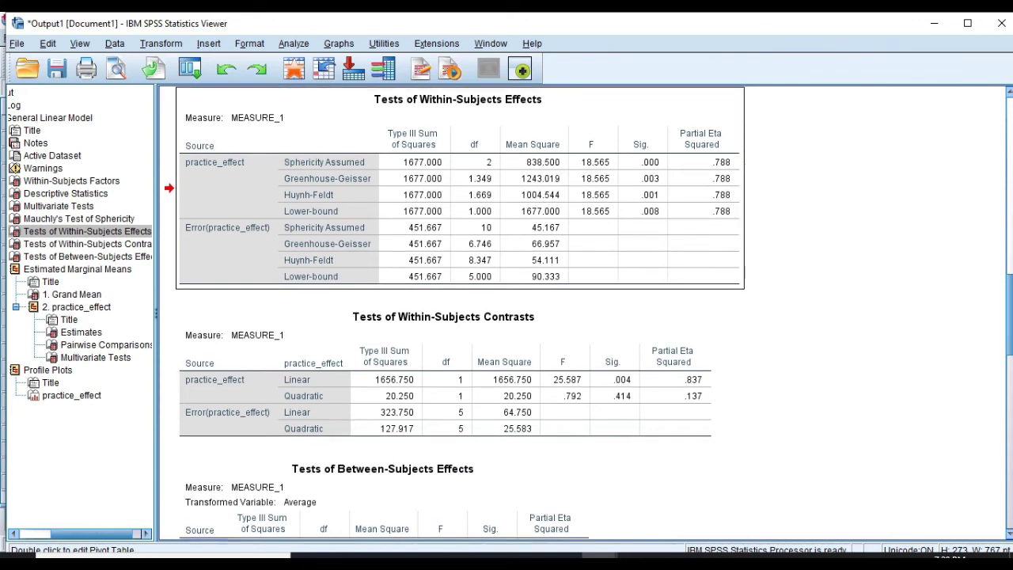
# Step: Scroll the output down to the Bonferroni Pairwise Comparisons table
pyautogui.scroll(1, 583, 312)
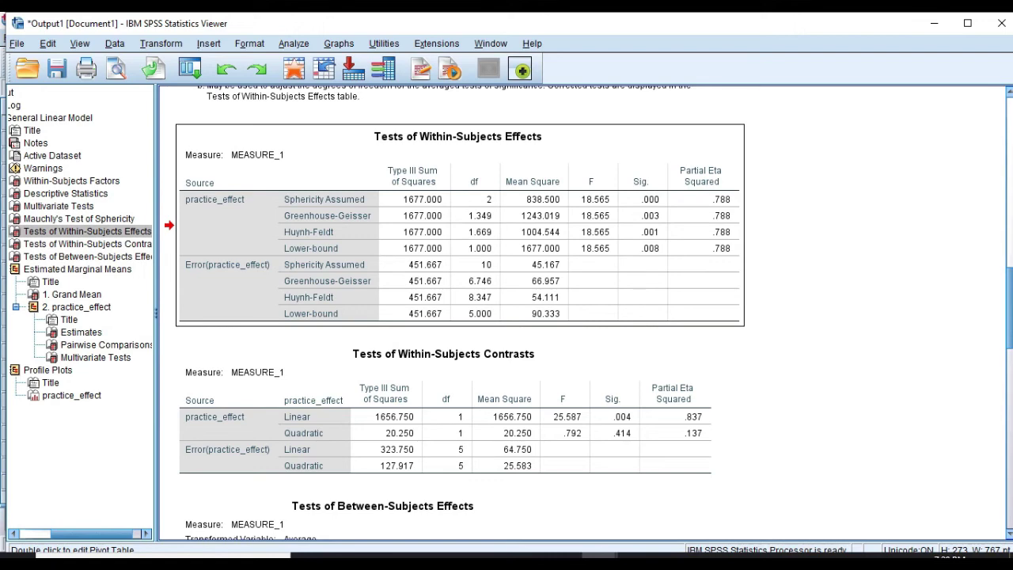
pyautogui.scroll(-10, 581, 312)
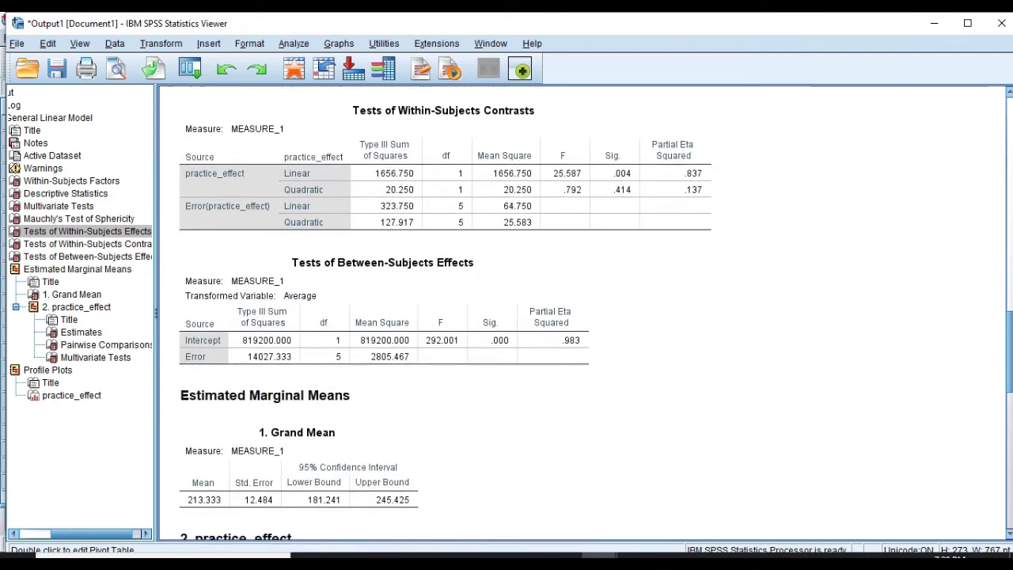
pyautogui.scroll(-8, 581, 313)
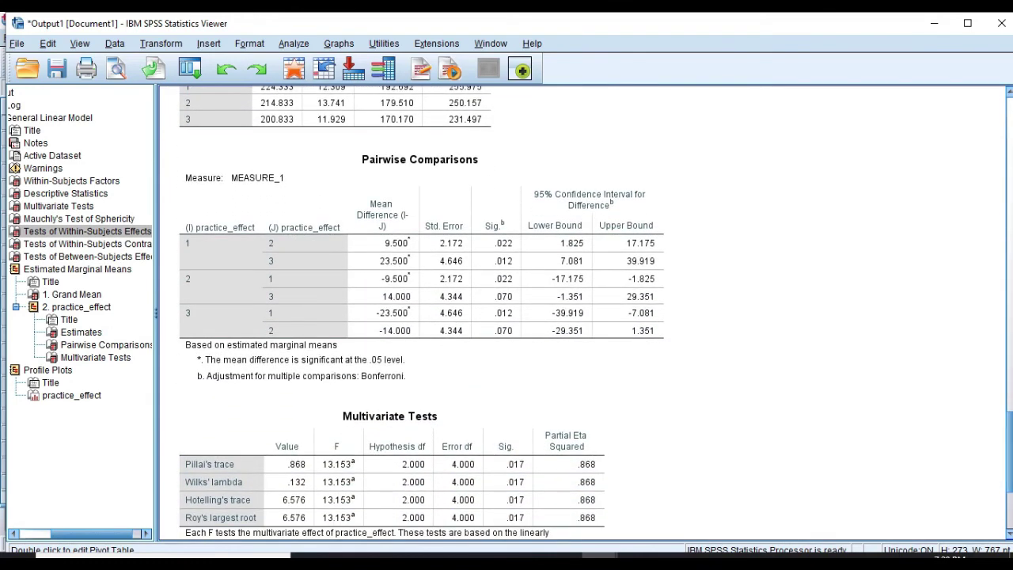
# Step: Select the Pairwise Comparisons table, then scroll down to the profile plot
pyautogui.click(420, 269)
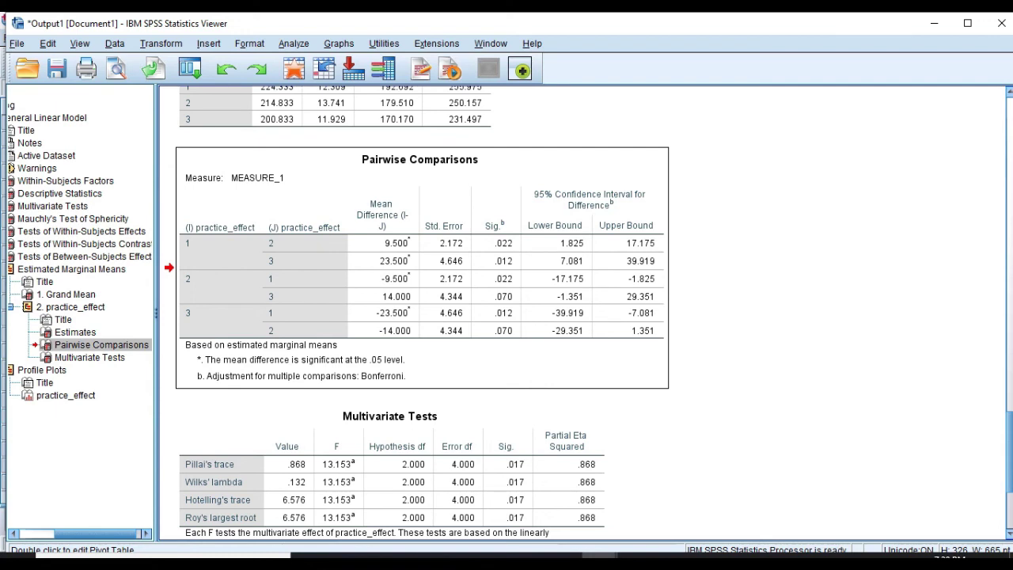
pyautogui.scroll(-5, 506, 317)
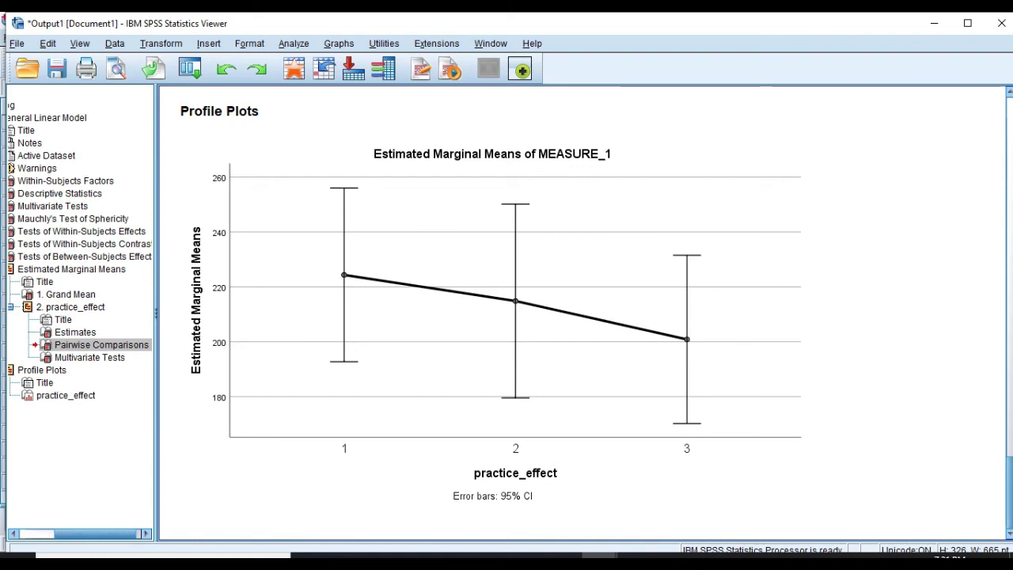
# Step: Scroll back up to the Estimates and Pairwise Comparisons tables
pyautogui.scroll(10, 581, 313)
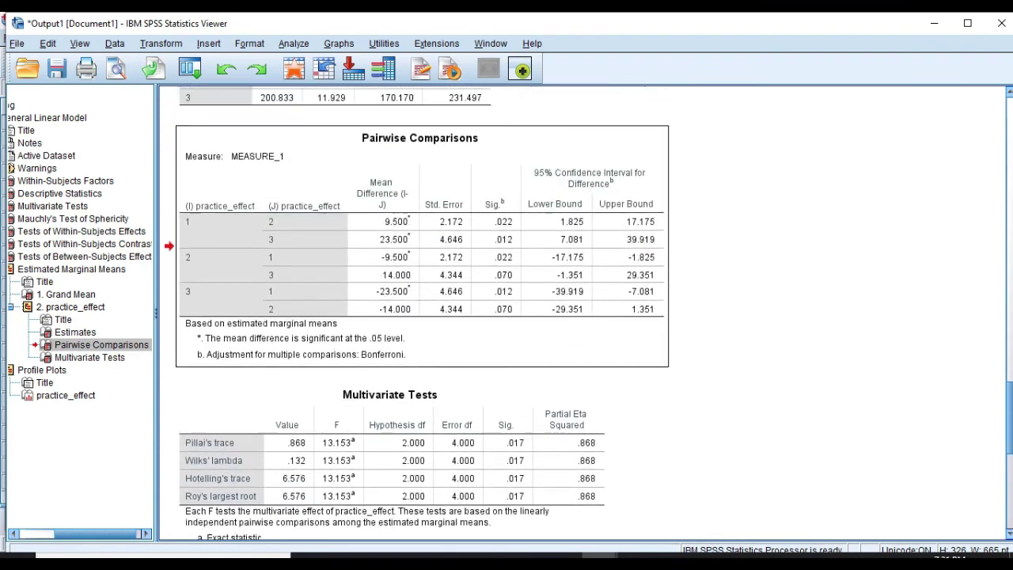
pyautogui.scroll(3, 462, 313)
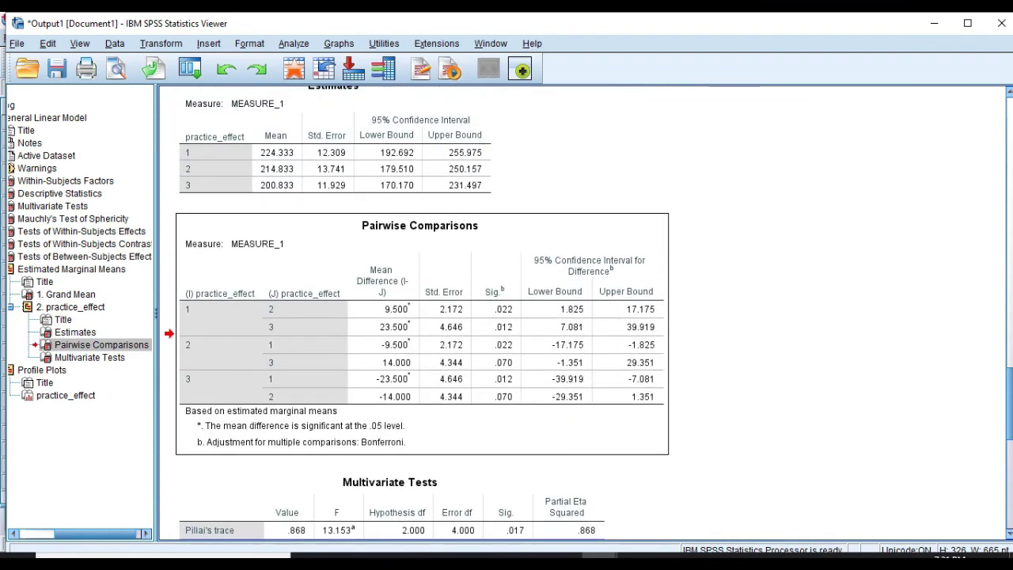